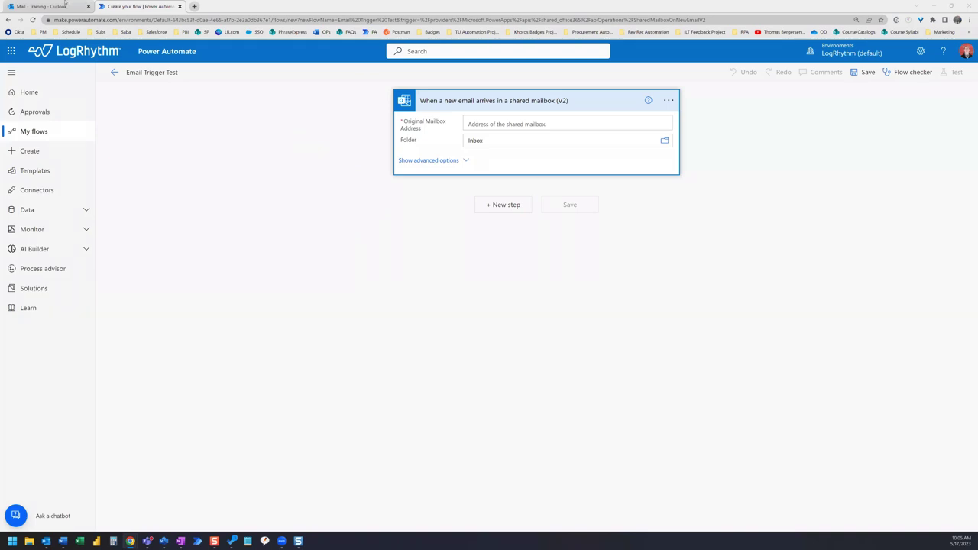
# In Outlook, begin an Inbox subfolder named 'PA FLOWS', then drop it and keep the existing folder.
pyautogui.click(65, 5)
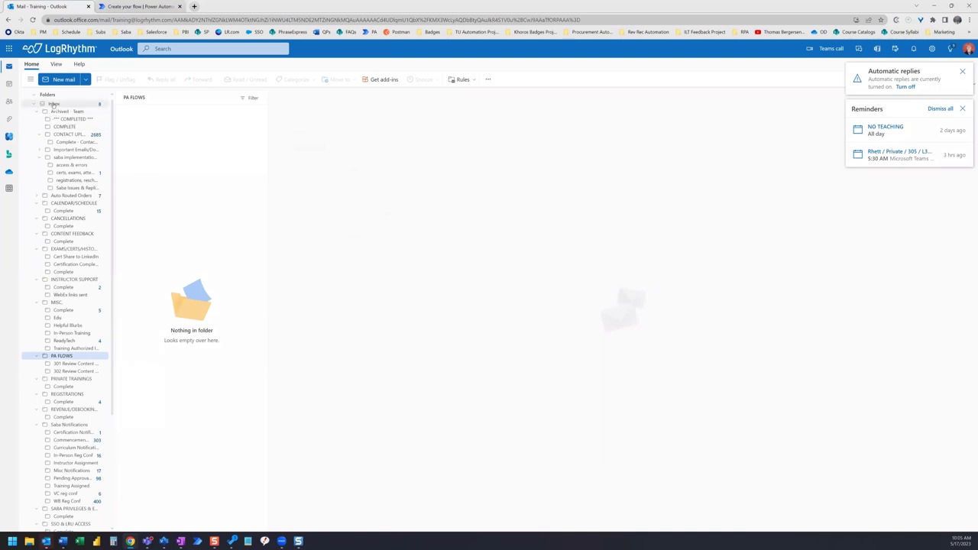
pyautogui.rightClick(53, 105)
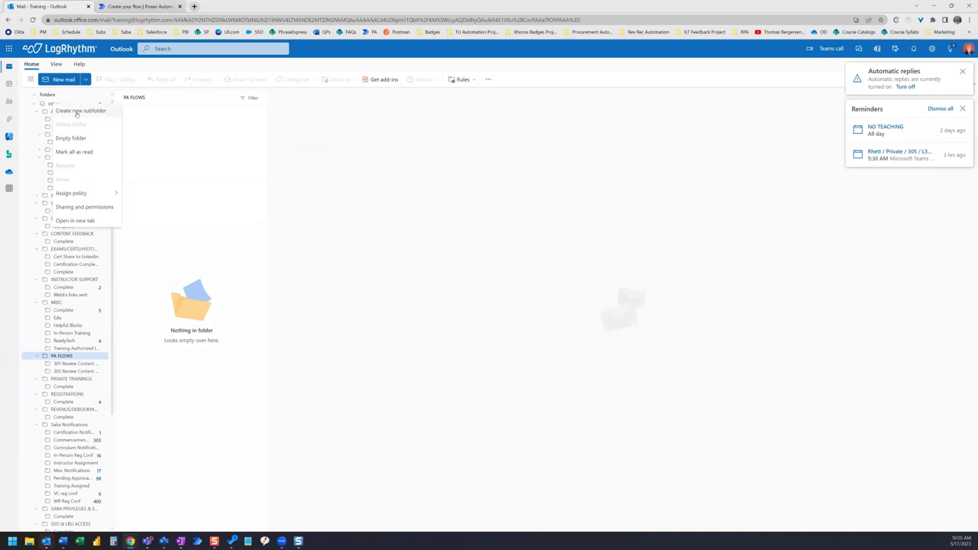
pyautogui.click(76, 112)
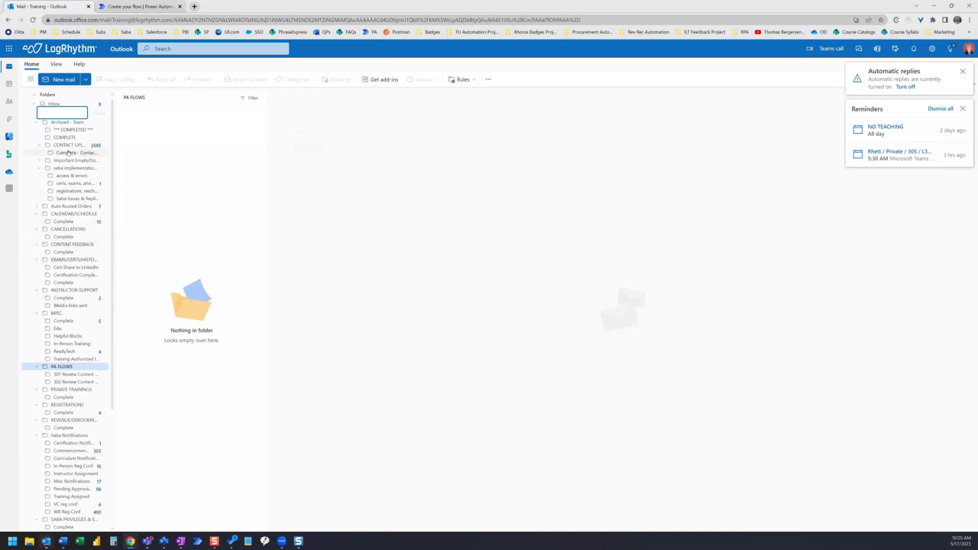
pyautogui.write('PA FLOWS')
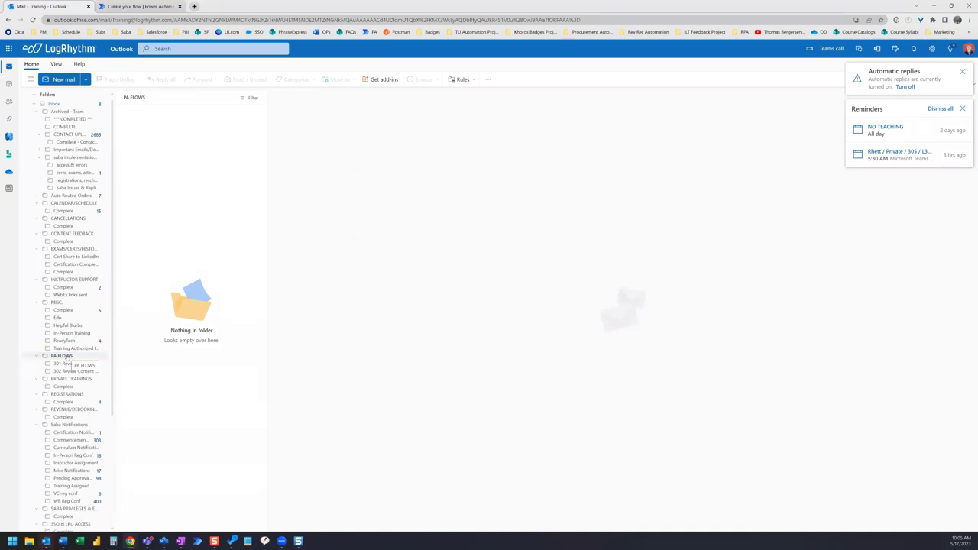
# Start a subfolder under PA FLOWS, check the flow, then cancel the unfinished name.
pyautogui.rightClick(67, 356)
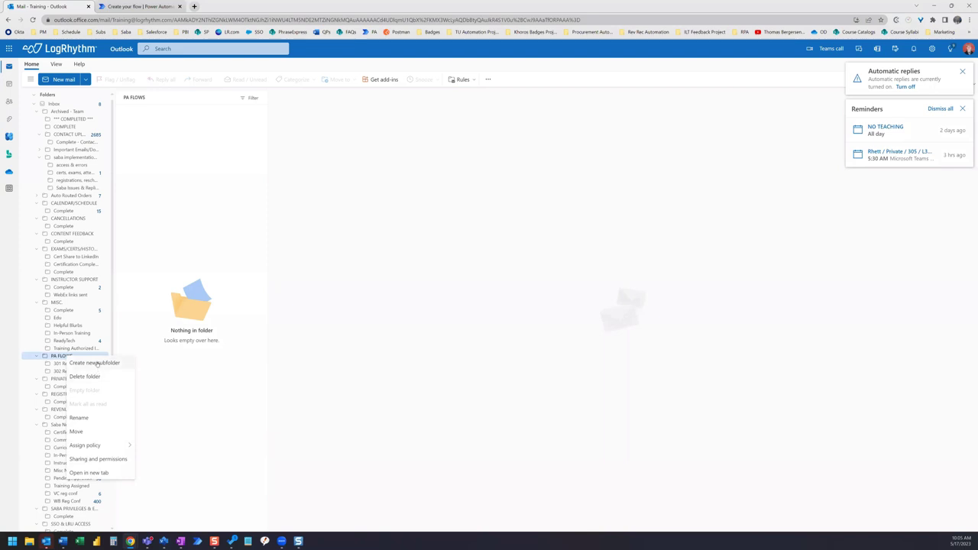
pyautogui.click(97, 363)
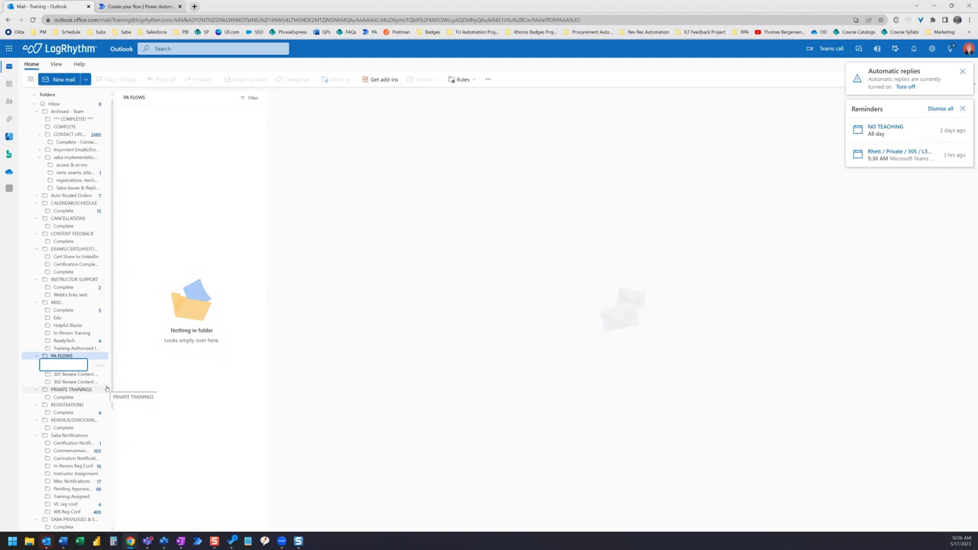
pyautogui.click(138, 6)
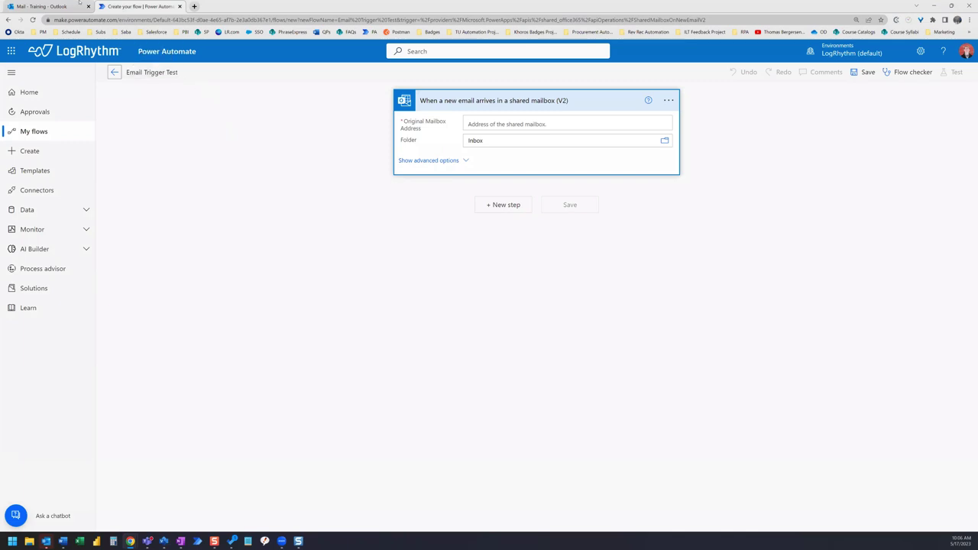
pyautogui.click(42, 6)
pyautogui.press('Escape')
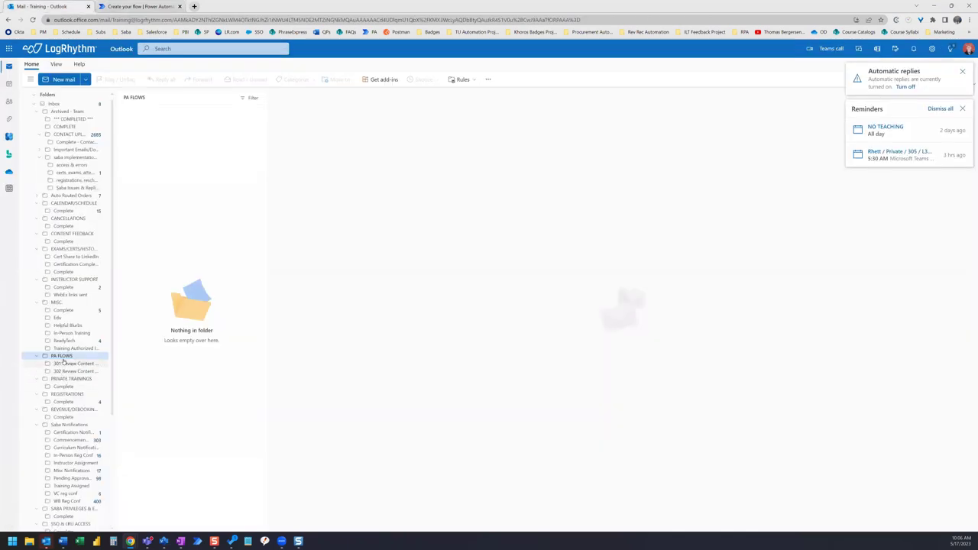
# Create the 'Email Trigger Test' subfolder under PA FLOWS and open PA FLOWS.
pyautogui.rightClick(64, 357)
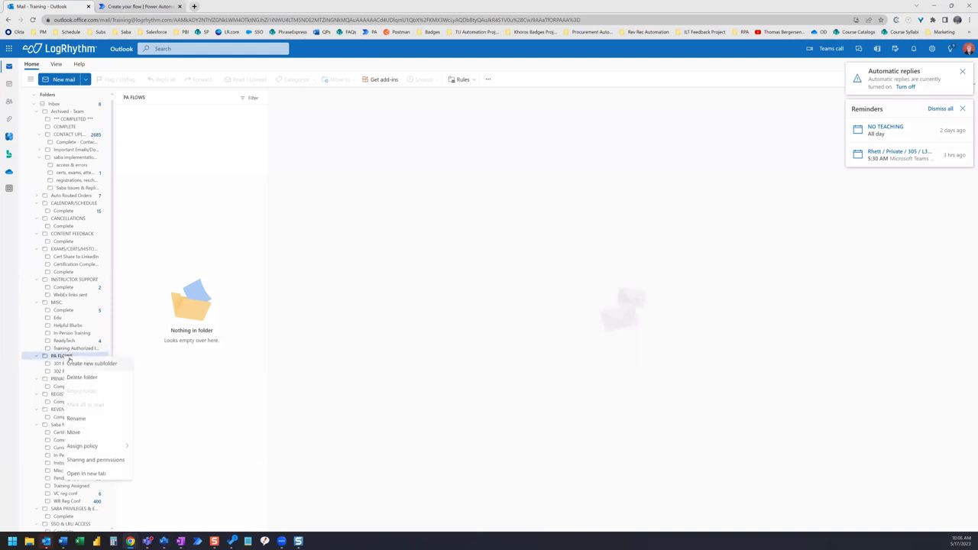
pyautogui.click(74, 364)
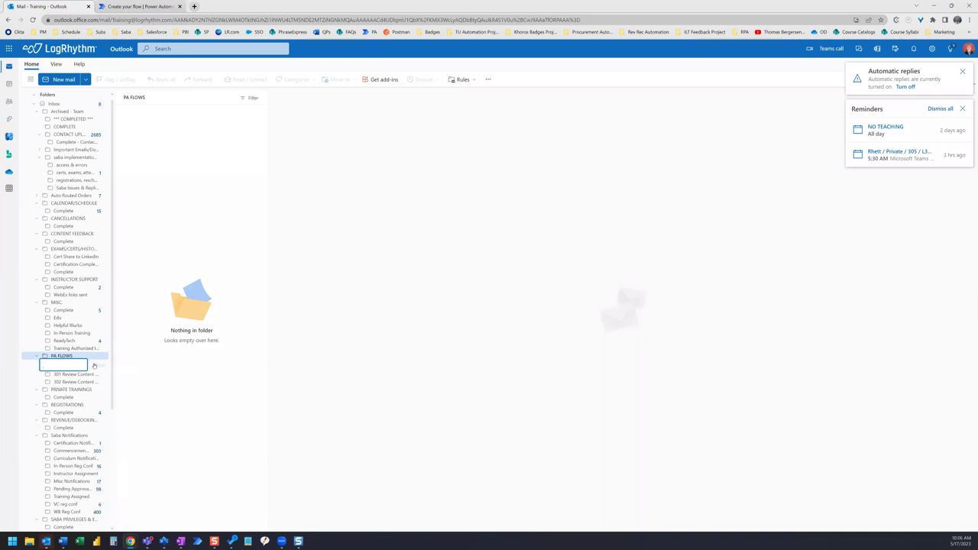
pyautogui.write('Email Trigger Tes')
pyautogui.press('Return')
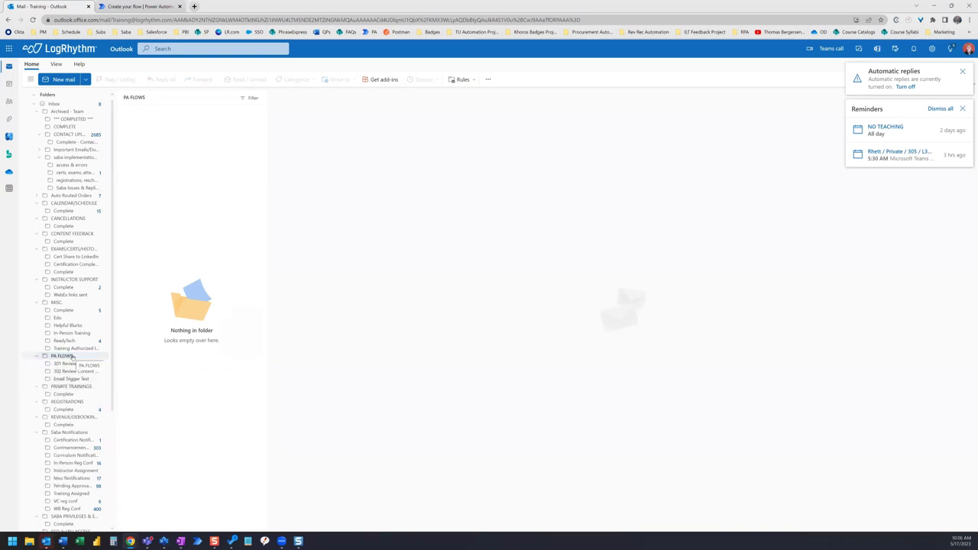
pyautogui.click(74, 357)
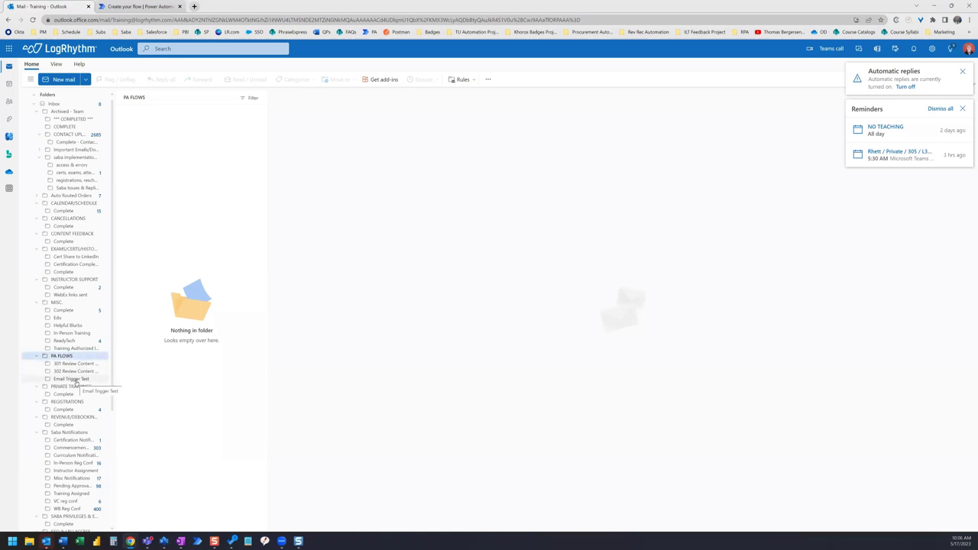
# Start a new mail rule named 'Email Trigger Test' in Outlook Settings > Mail > Rules.
pyautogui.click(147, 6)
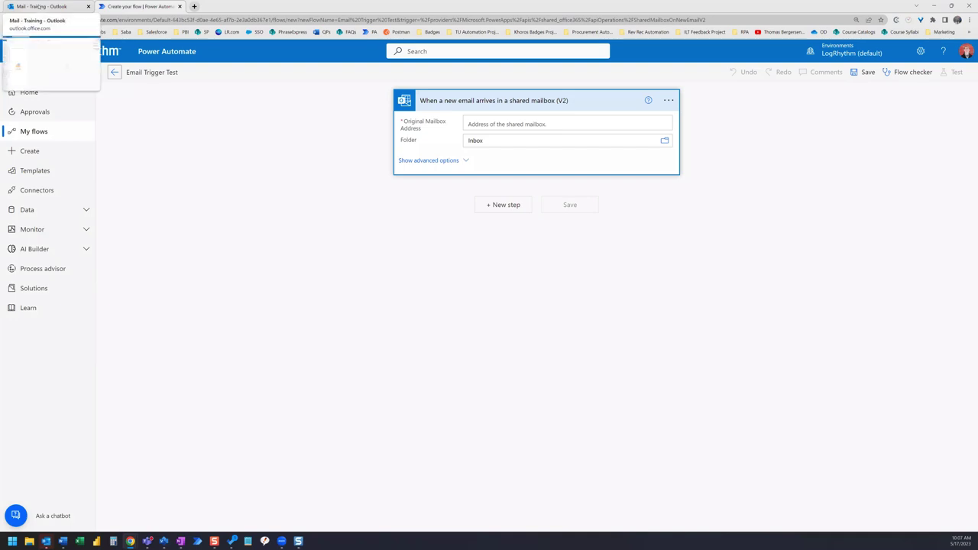
pyautogui.click(42, 7)
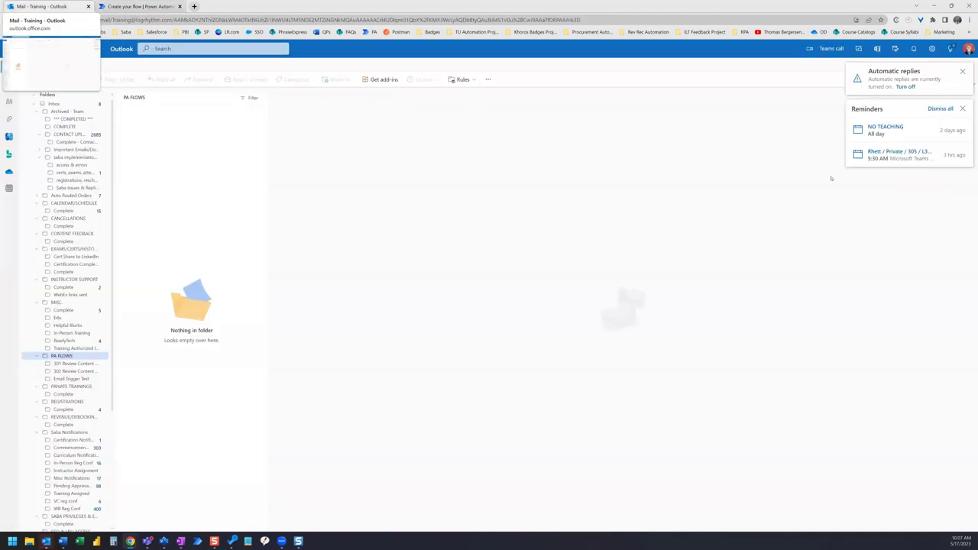
pyautogui.click(932, 48)
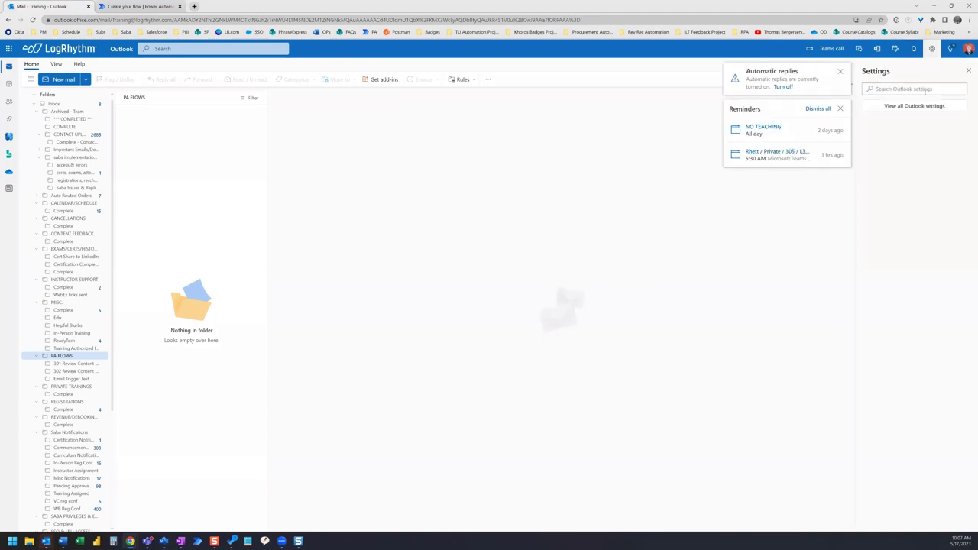
pyautogui.click(920, 107)
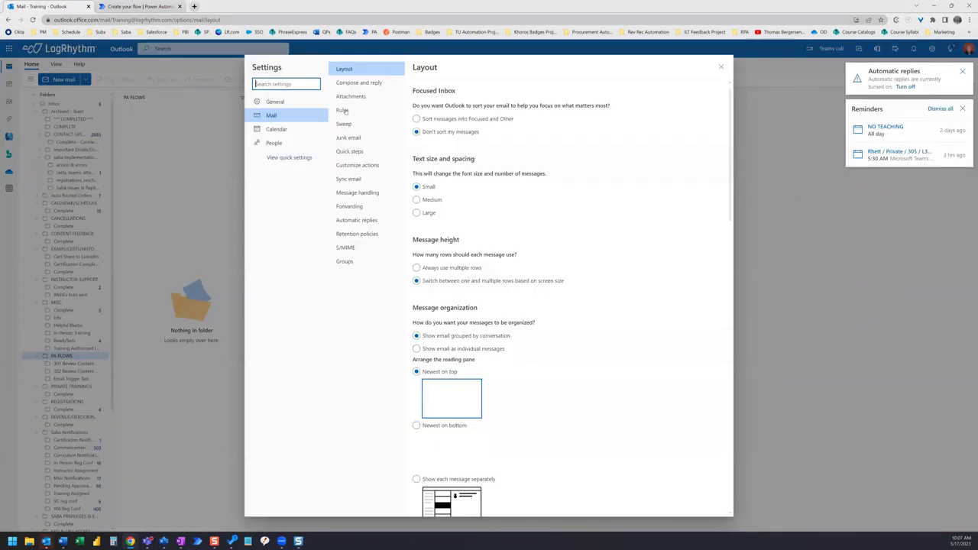
pyautogui.click(343, 110)
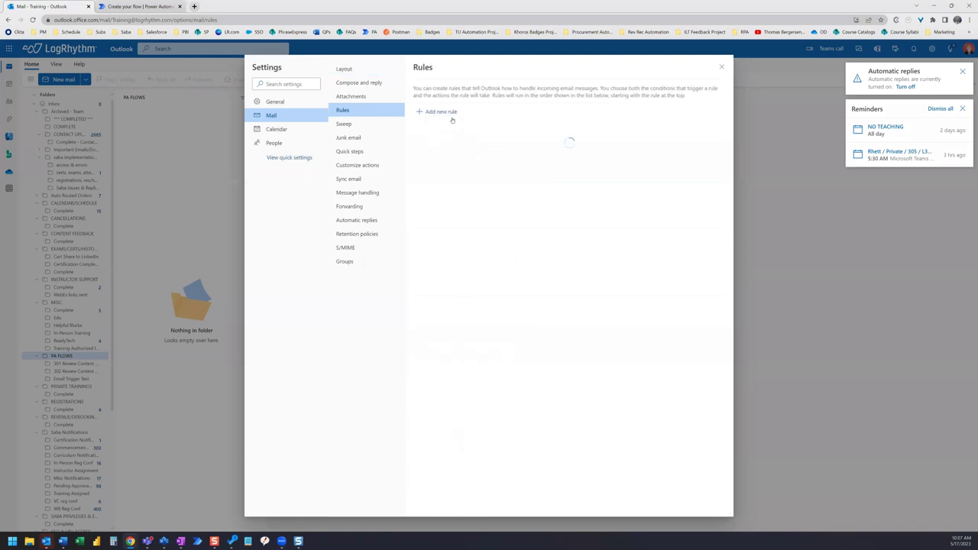
pyautogui.click(450, 114)
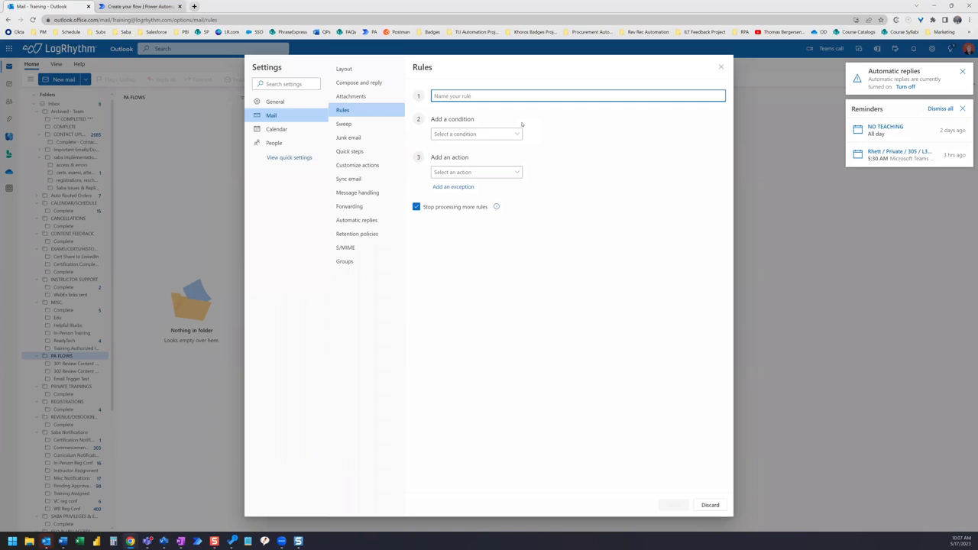
pyautogui.write('Email Trigger Test')
# Set the rule condition to Subject includes 'Email Trigger Test'.
pyautogui.click(518, 135)
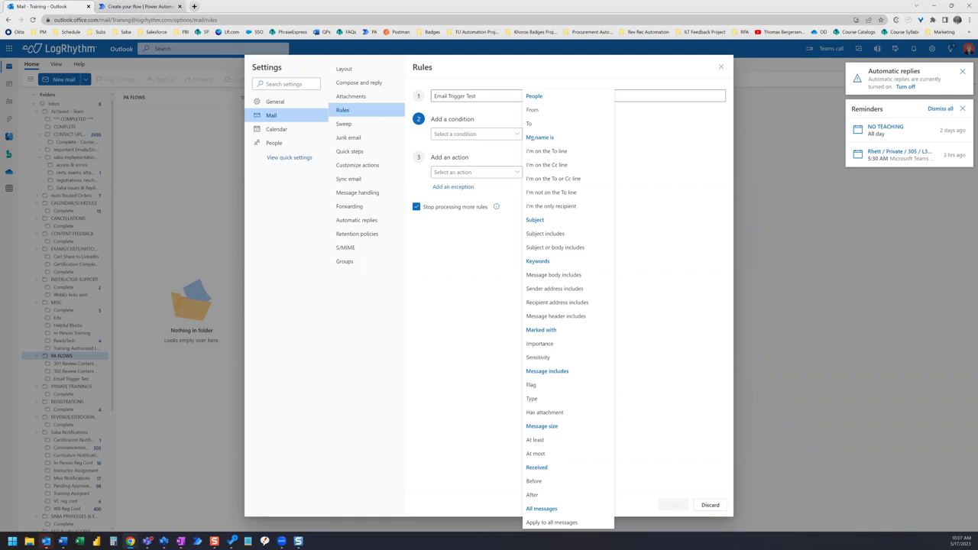
pyautogui.click(568, 235)
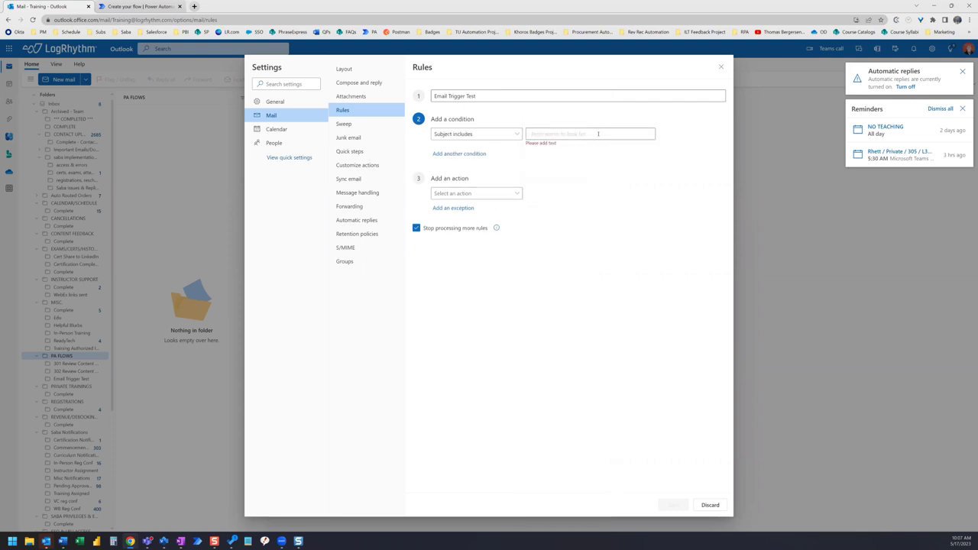
pyautogui.write('Email Trigger Test')
# Add a Move to action targeting PA FLOWS > Email Trigger Test and save the rule.
pyautogui.click(518, 193)
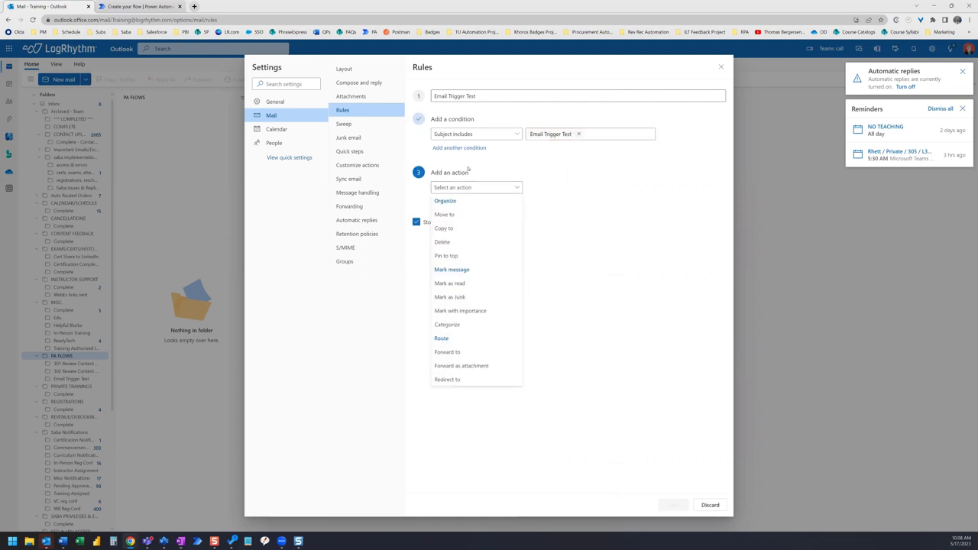
pyautogui.click(454, 214)
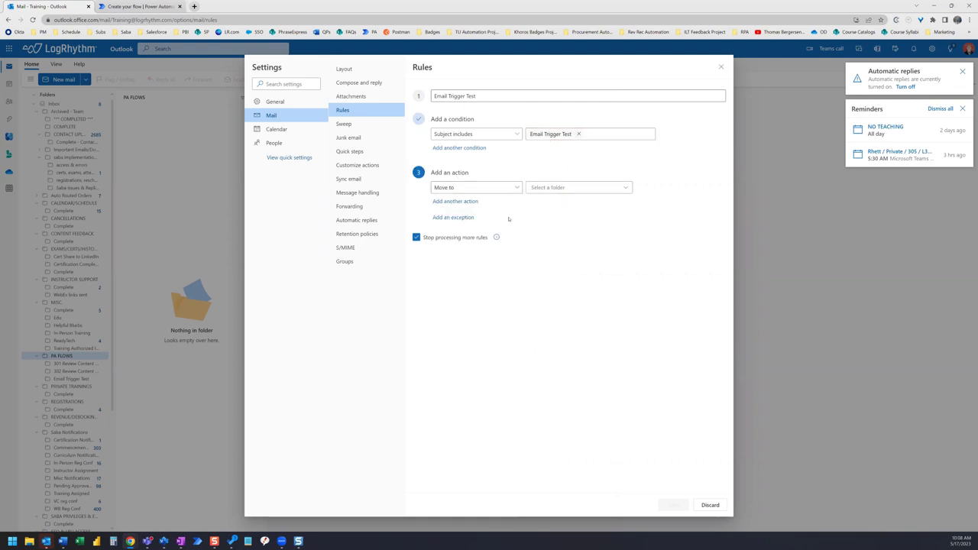
pyautogui.click(626, 189)
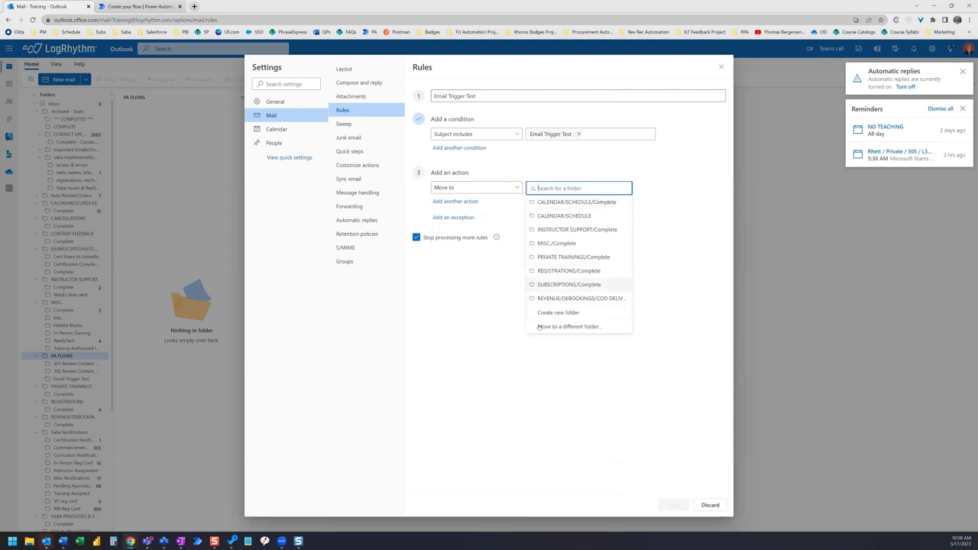
pyautogui.click(566, 326)
pyautogui.scroll(-5, 570, 293)
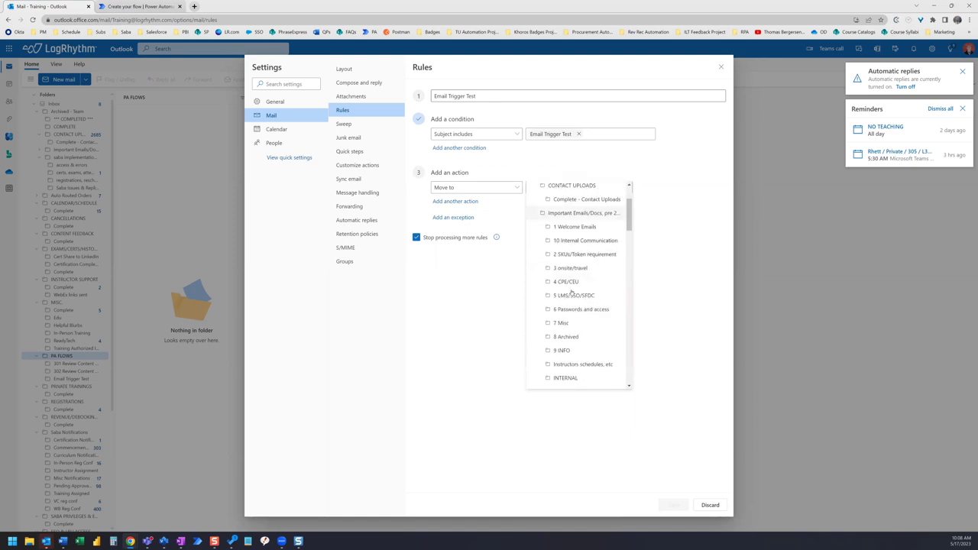
pyautogui.scroll(-5, 570, 292)
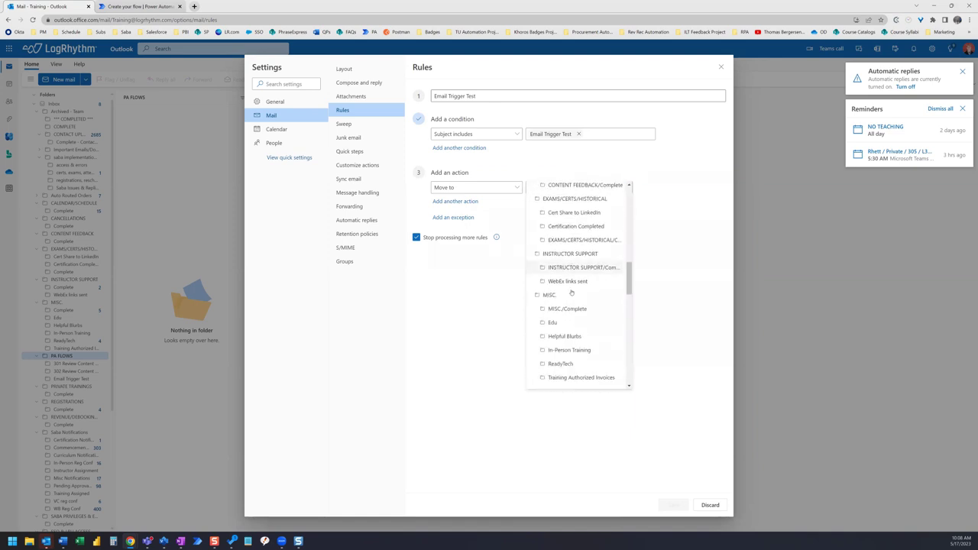
pyautogui.scroll(-3, 570, 292)
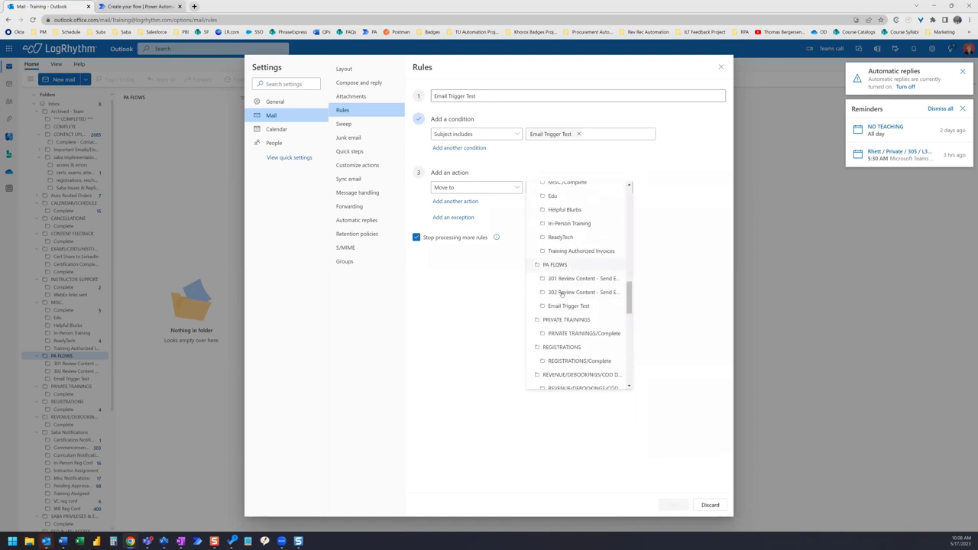
pyautogui.click(566, 307)
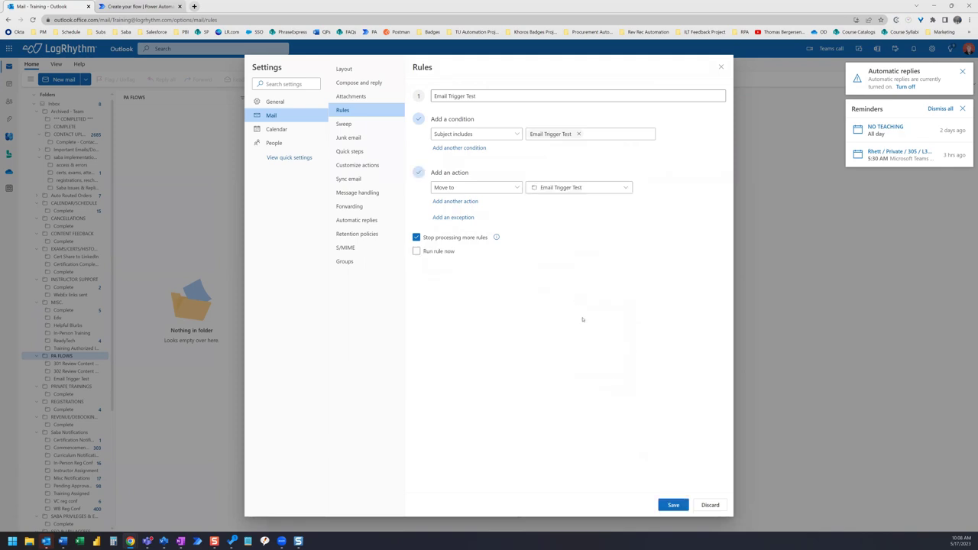
pyautogui.click(677, 504)
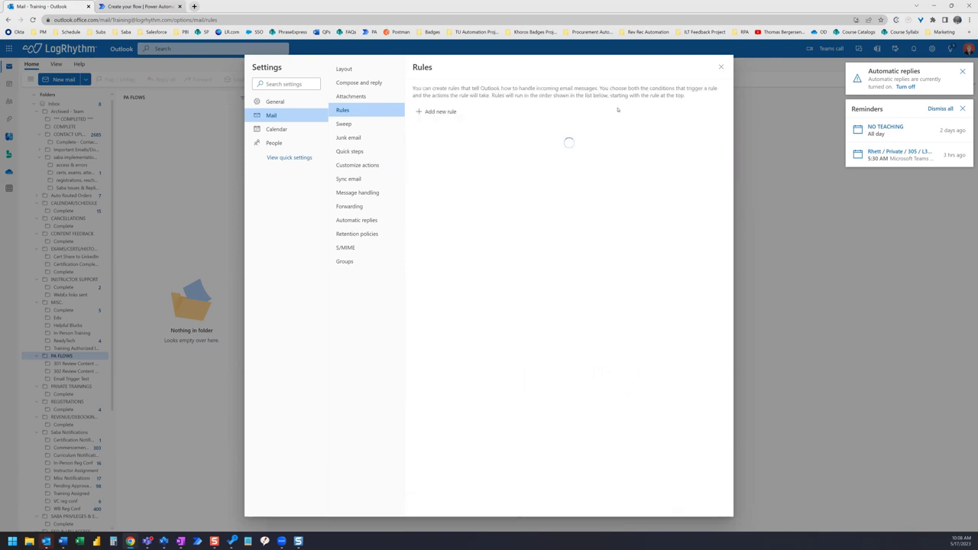
# Set the trigger's Original Mailbox Address to the Training shared mailbox.
pyautogui.click(141, 6)
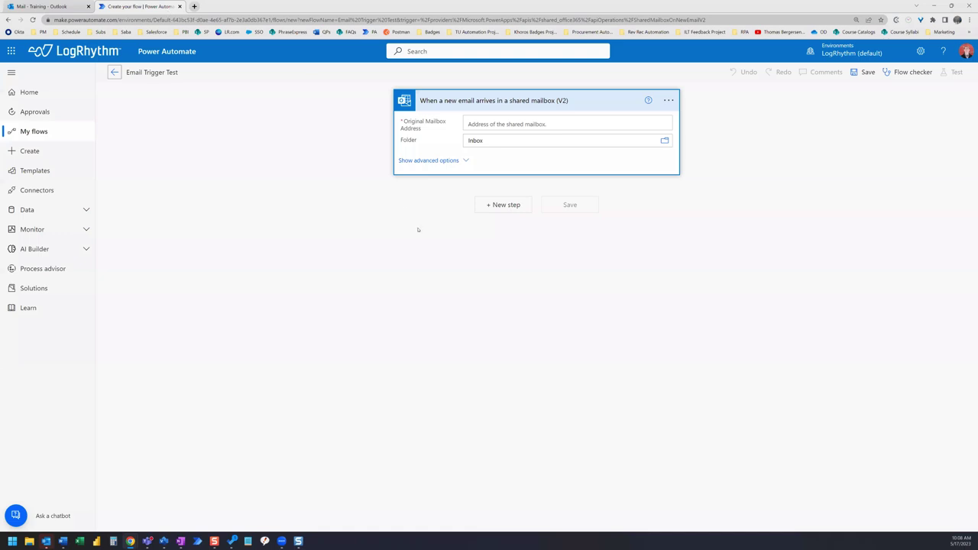
pyautogui.click(551, 123)
pyautogui.write('training@')
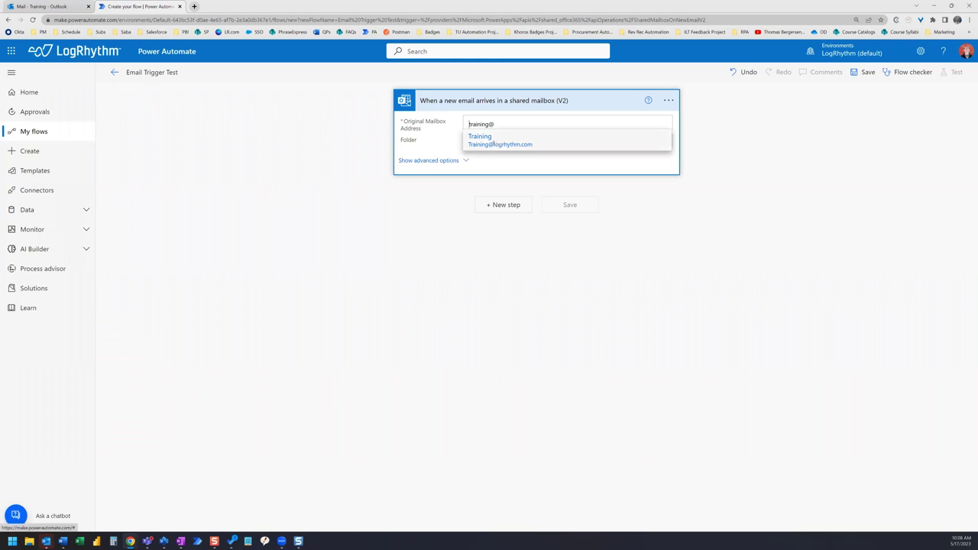
pyautogui.click(499, 139)
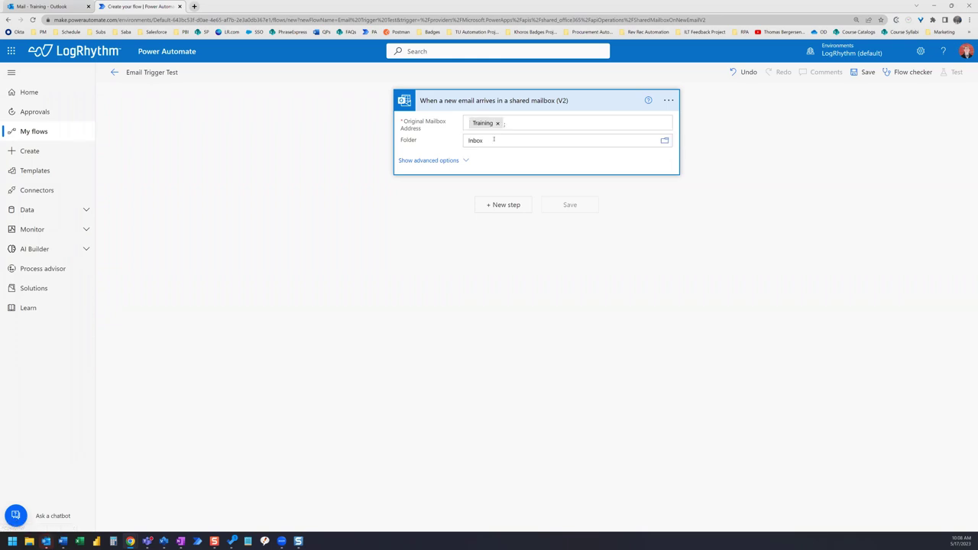
# Point the trigger's Folder at Inbox > PA FLOWS > Email Trigger Test.
pyautogui.click(664, 142)
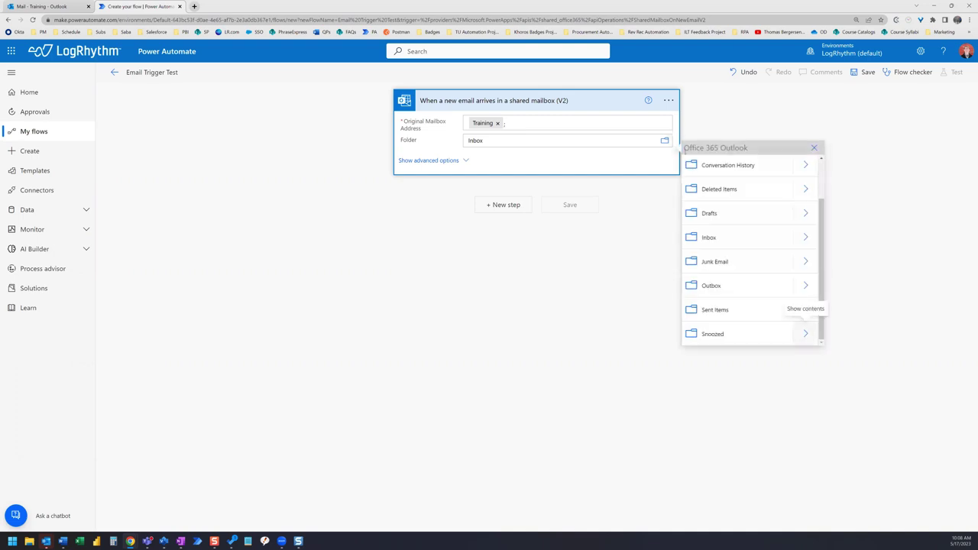
pyautogui.click(807, 237)
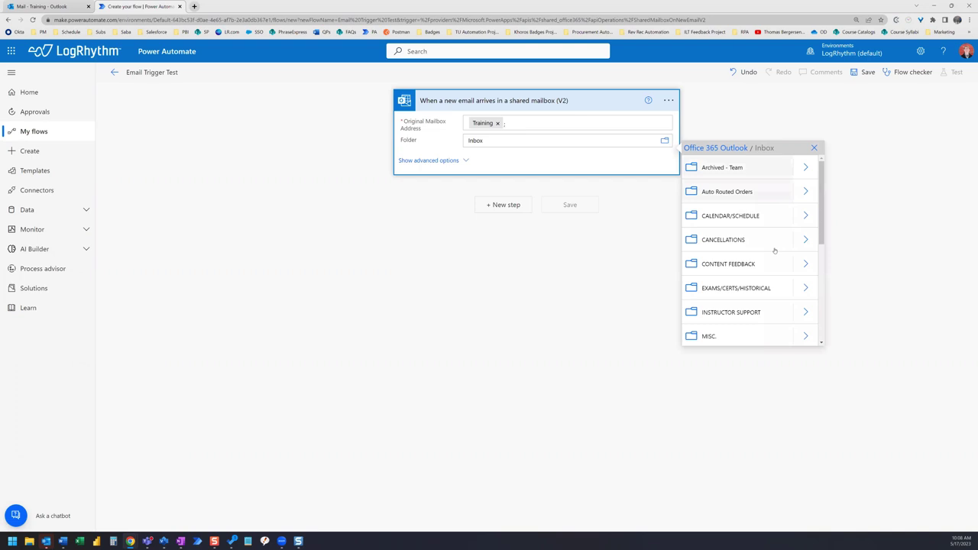
pyautogui.scroll(-5, 745, 237)
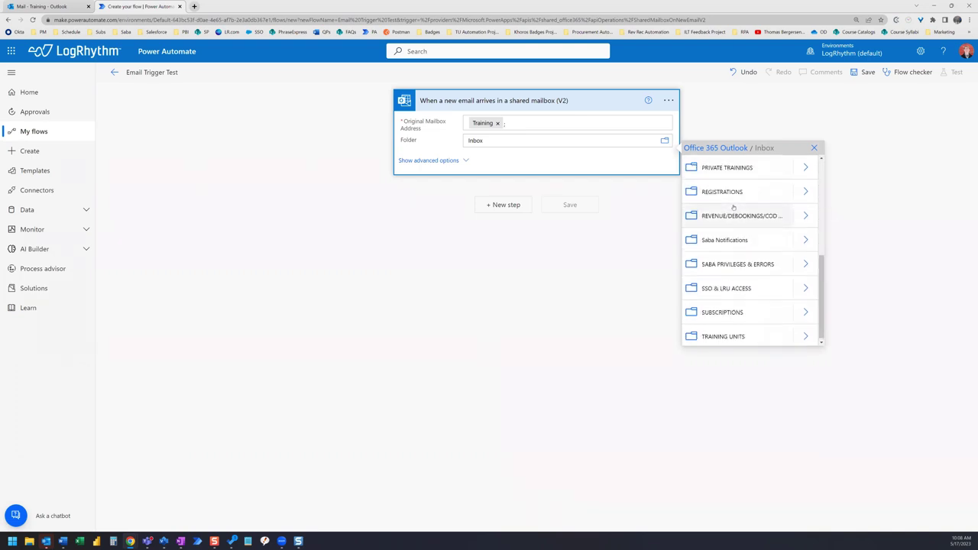
pyautogui.scroll(1, 731, 212)
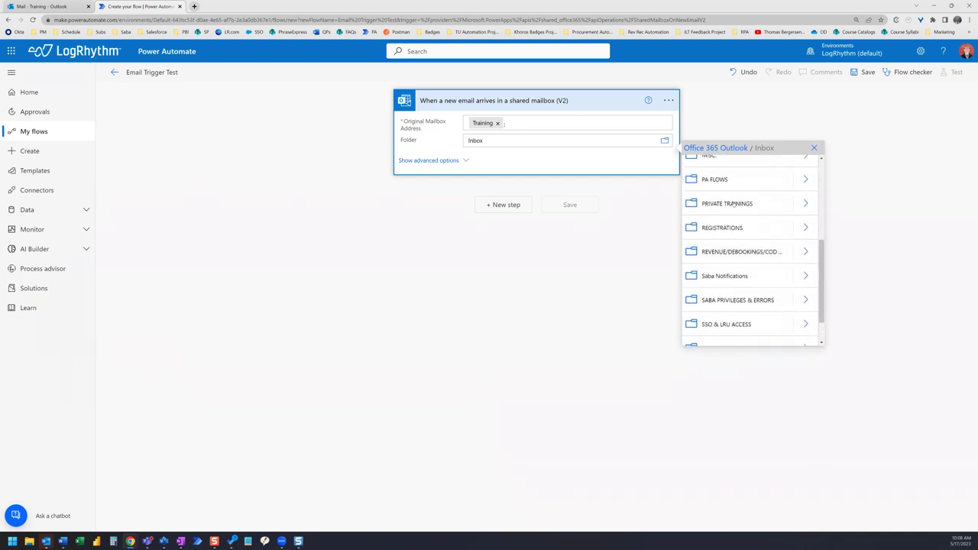
pyautogui.click(805, 179)
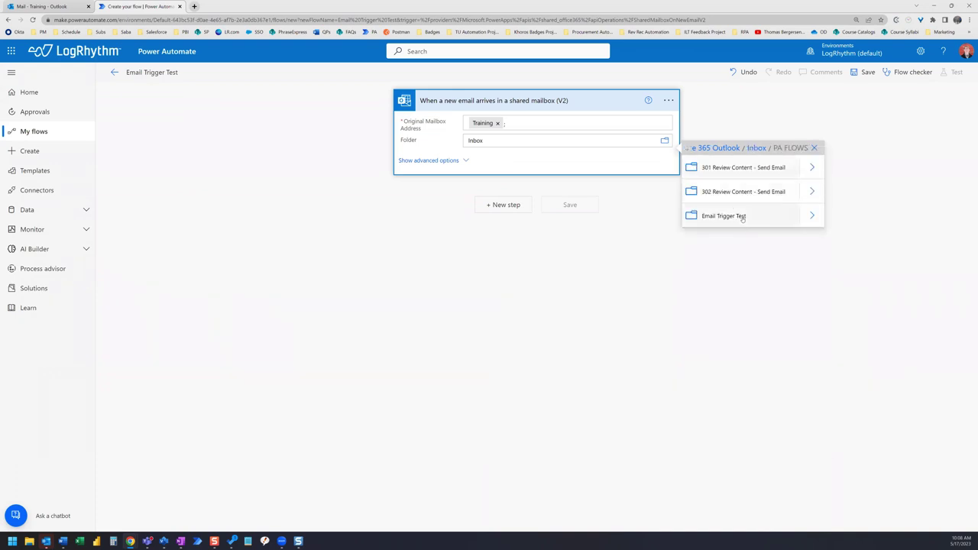
pyautogui.click(738, 216)
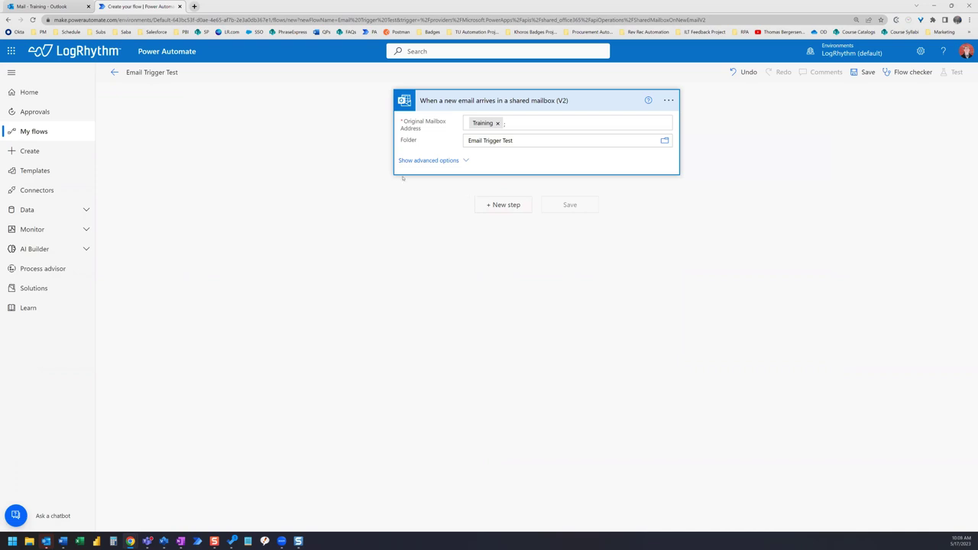
# Reveal the trigger's advanced options: To, CC, From, Importance, attachments and Subject Filter.
pyautogui.click(466, 161)
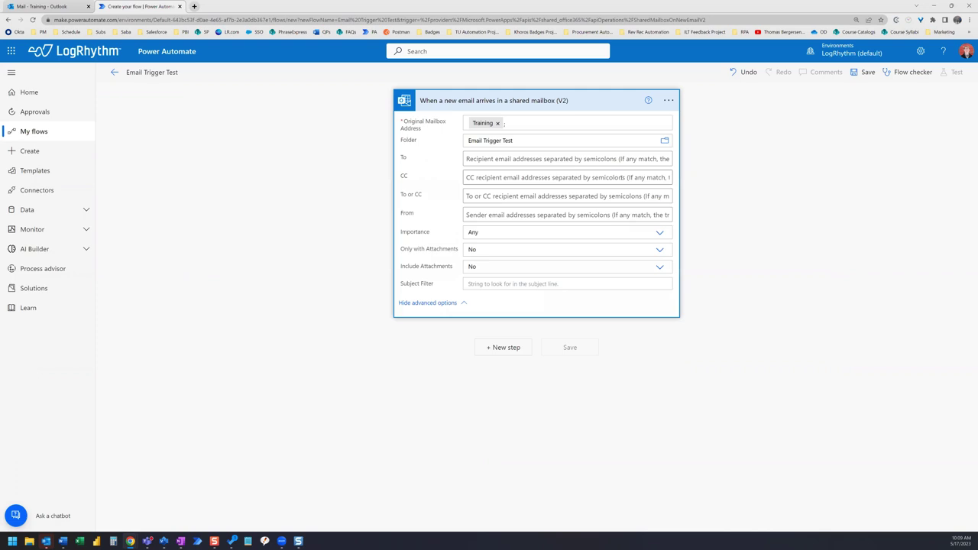